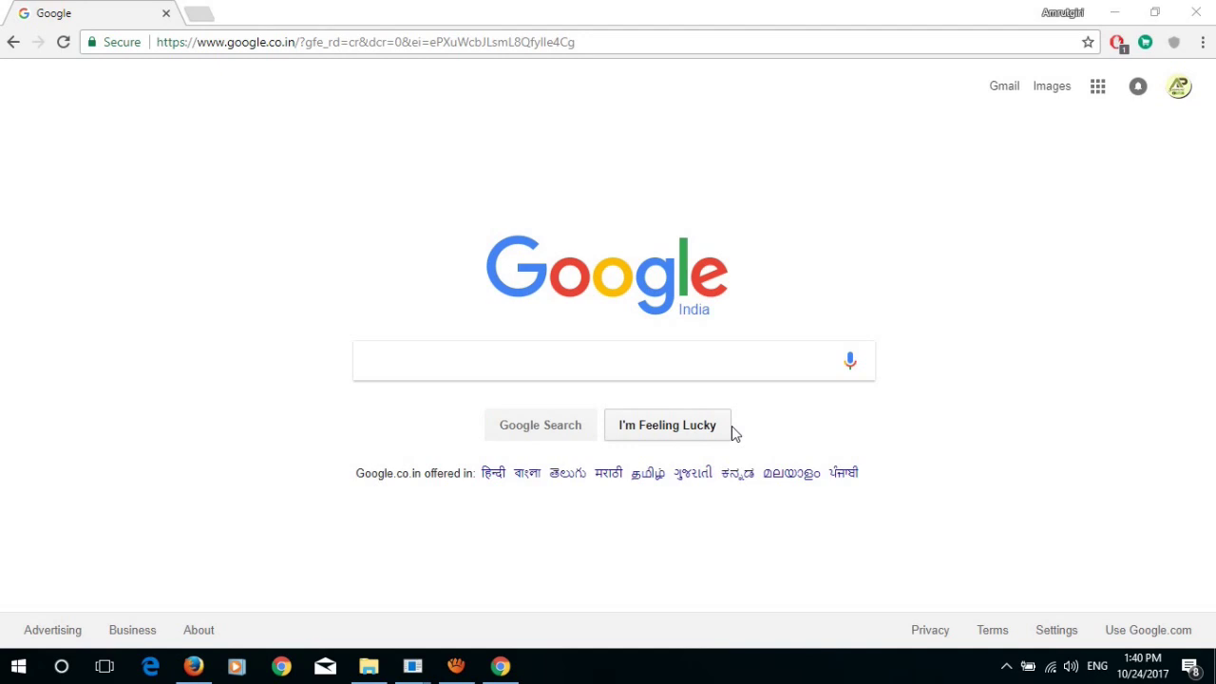
# Select the google.co.in address in Chrome's address bar
pyautogui.click(341, 42)
# Go to the Google home page and search for 'google input tools' via the suggestion
pyautogui.write('GOOGLE')
pyautogui.press('Return')
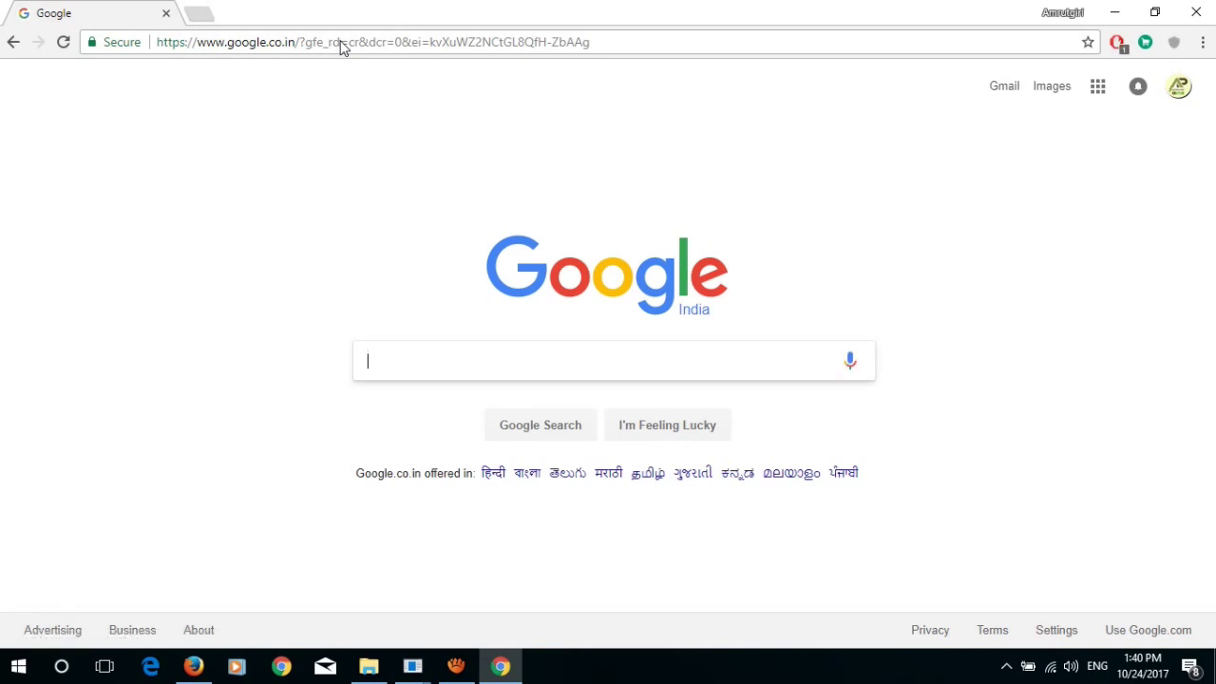
pyautogui.write('GOOGLE IN')
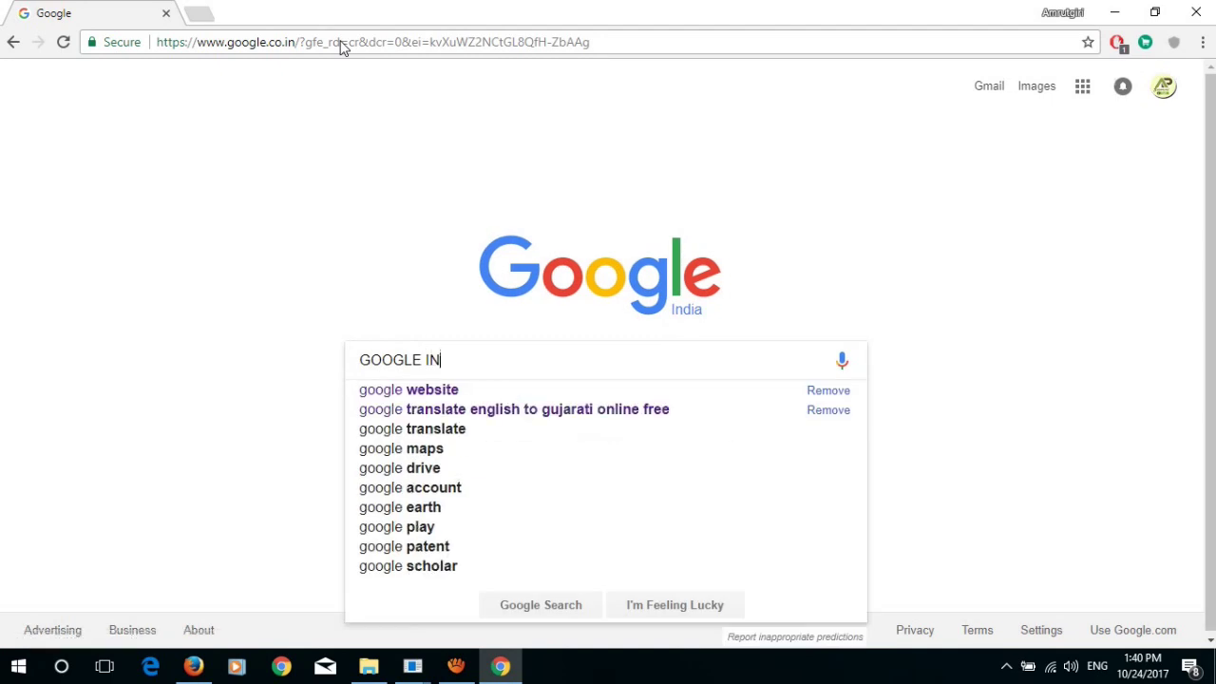
pyautogui.write('PUT')
pyautogui.press('Down')
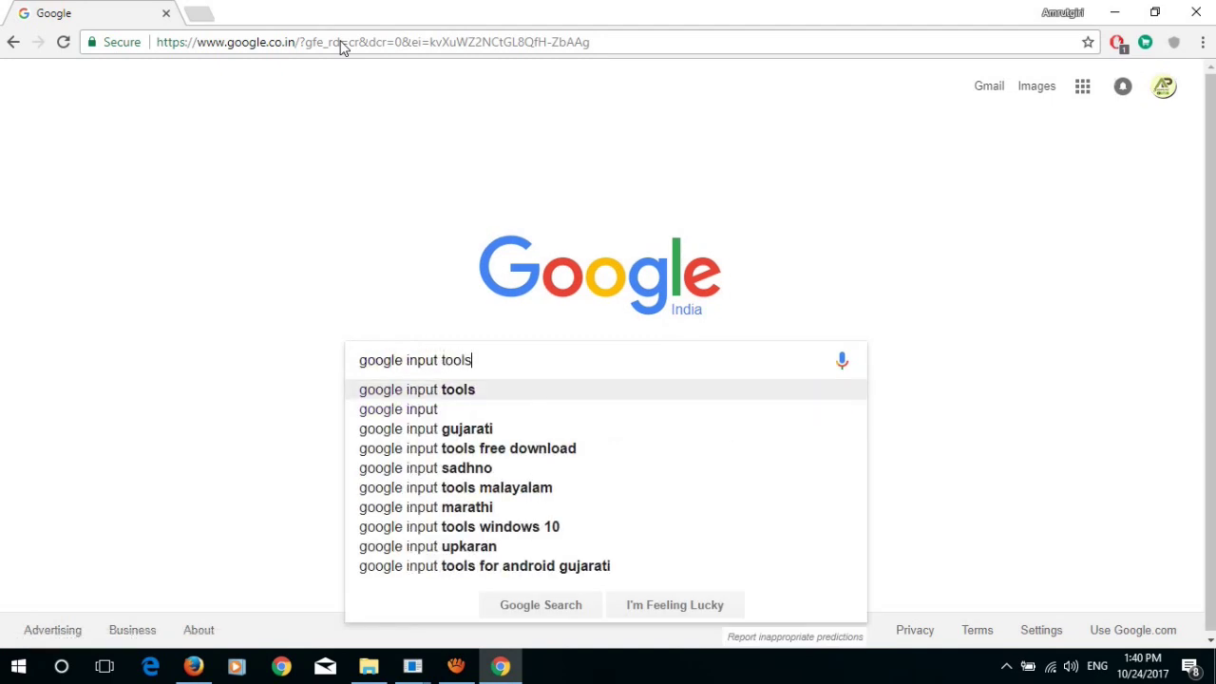
pyautogui.click(454, 399)
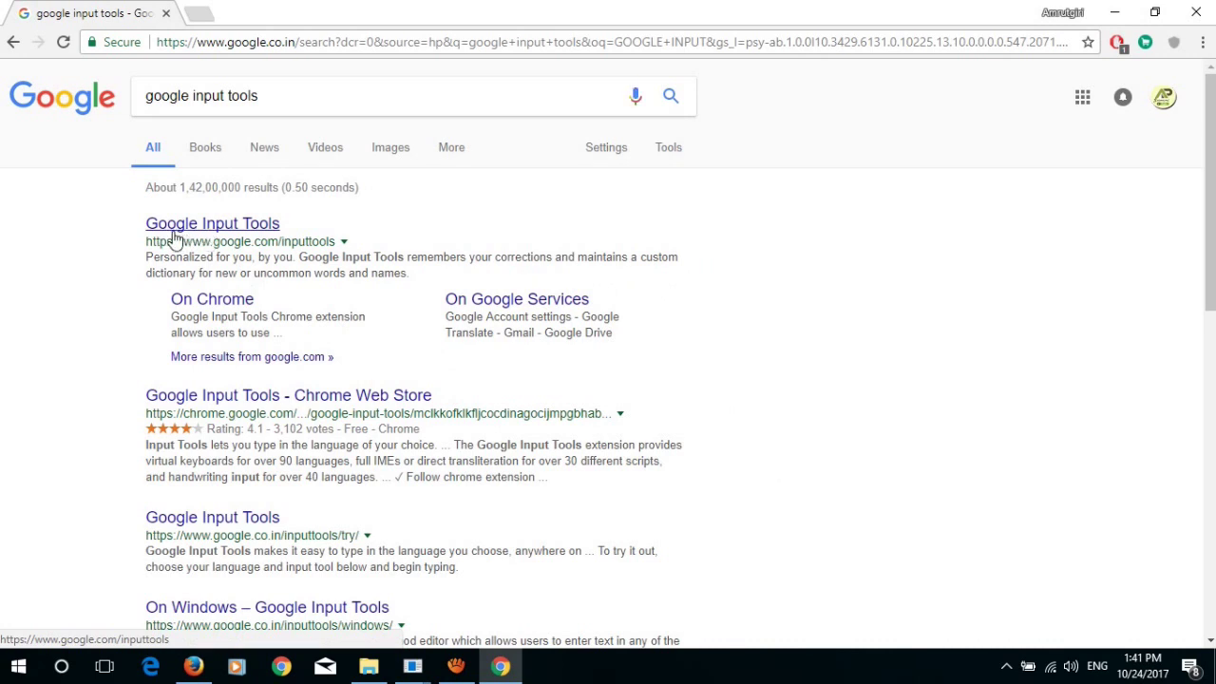
# Open the Google Input Tools result and scroll through its home page
pyautogui.click(233, 228)
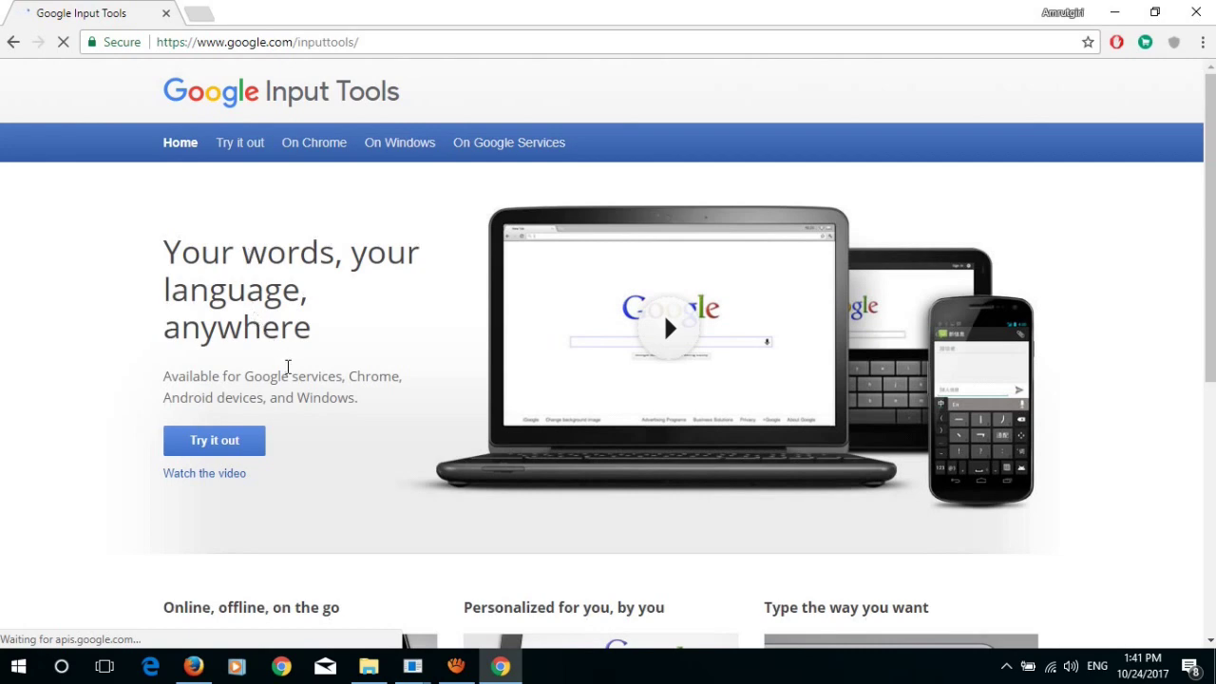
pyautogui.scroll(-2, 288, 370)
pyautogui.scroll(-3, 288, 373)
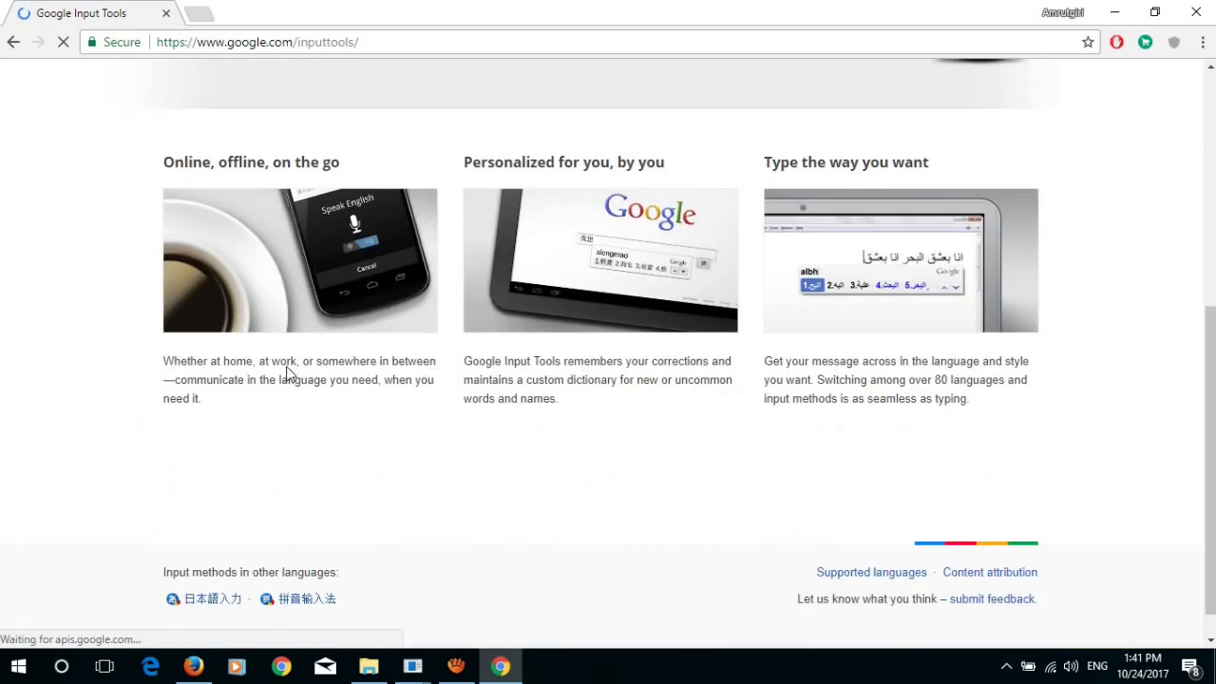
pyautogui.scroll(-1, 288, 373)
pyautogui.scroll(1, 290, 373)
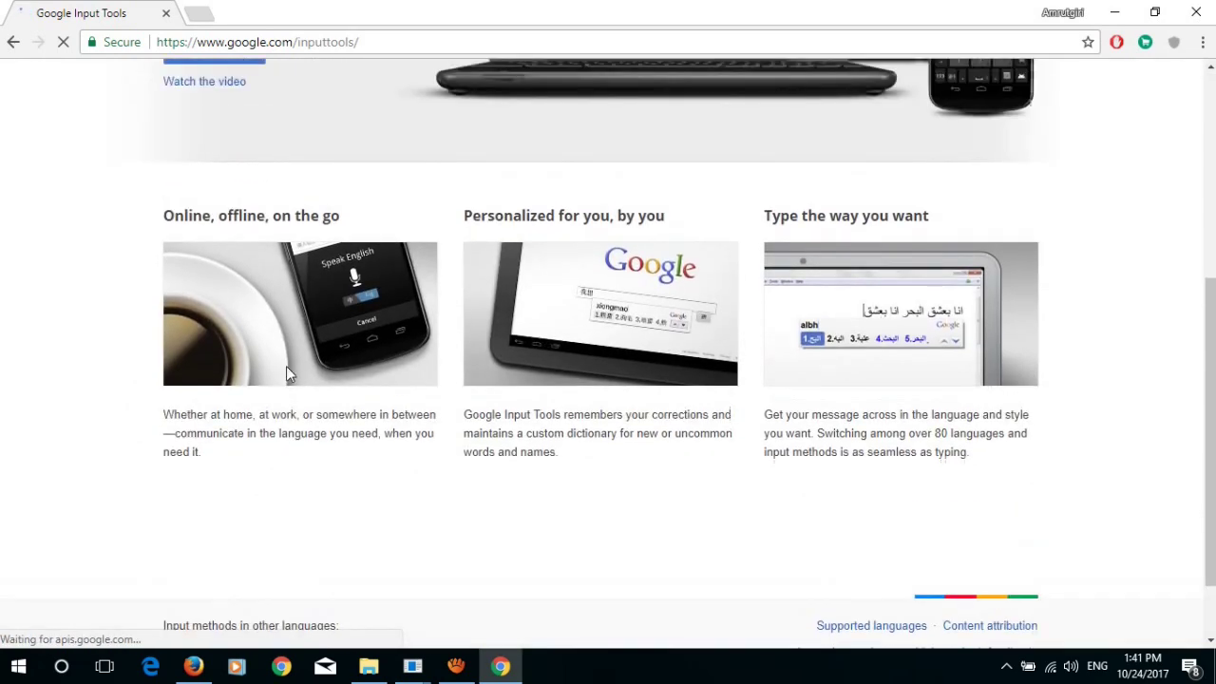
pyautogui.scroll(1, 290, 374)
pyautogui.scroll(2, 290, 373)
pyautogui.scroll(1, 290, 374)
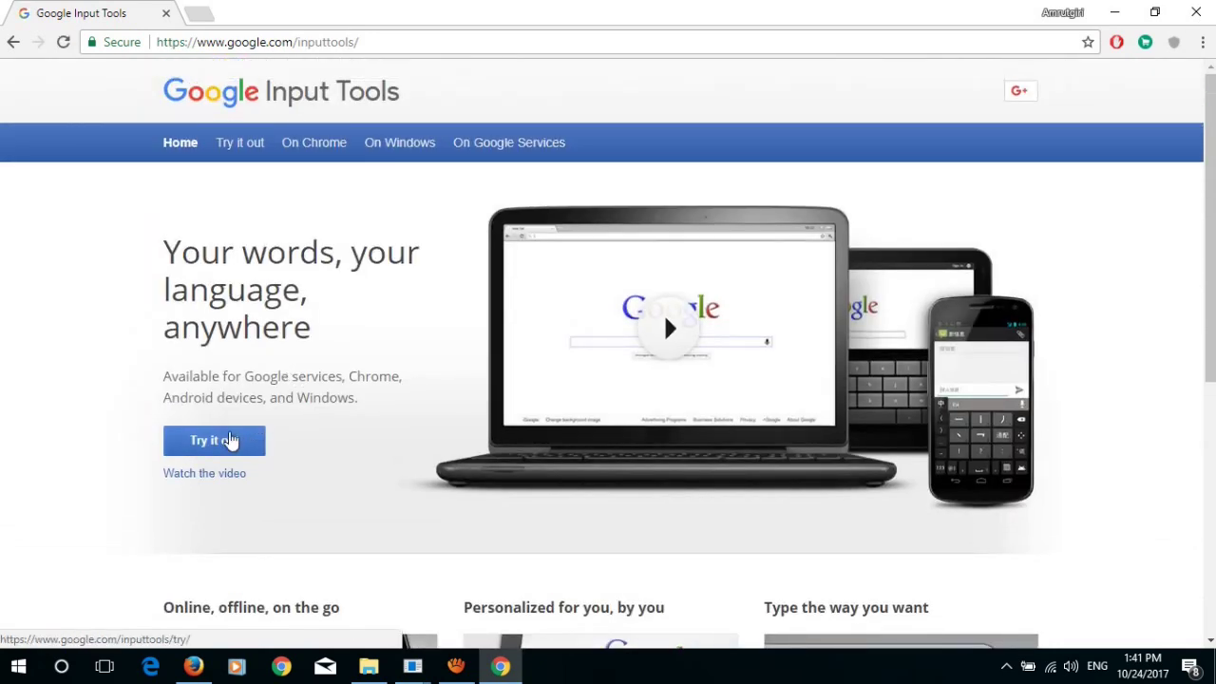
# On the Try it out page, close the English on-screen keyboard and go to the Windows download page
pyautogui.click(211, 449)
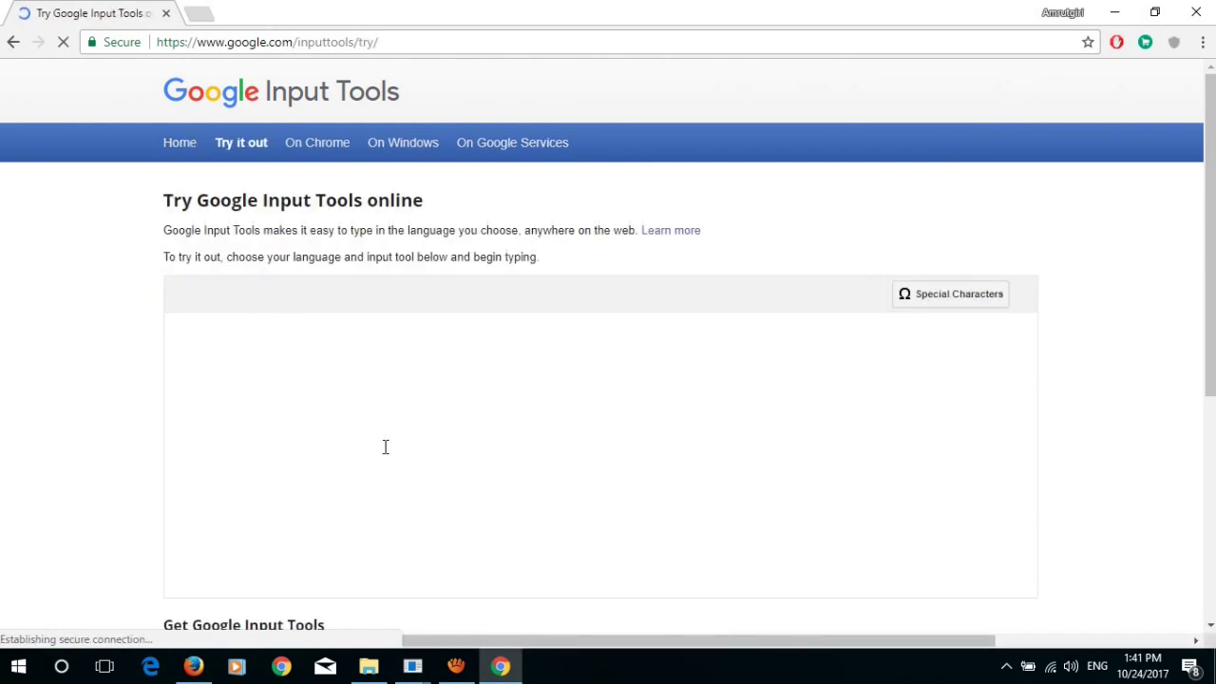
pyautogui.scroll(-3, 152, 427)
pyautogui.scroll(-1, 298, 456)
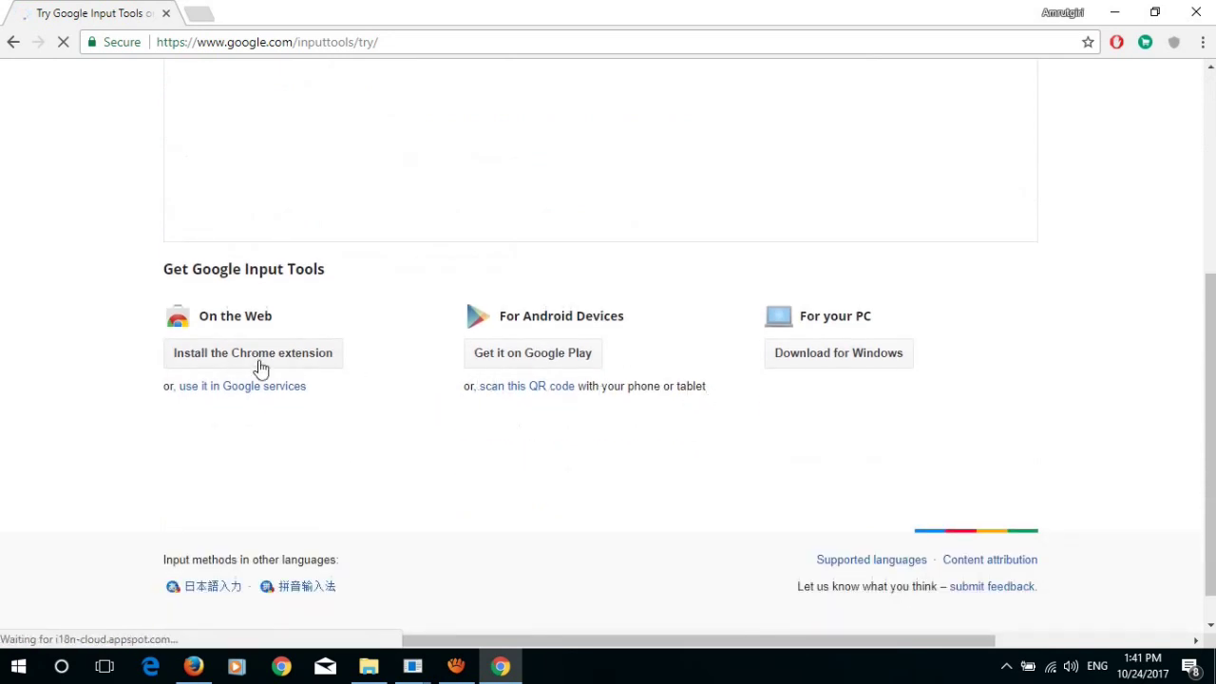
pyautogui.scroll(4, 304, 396)
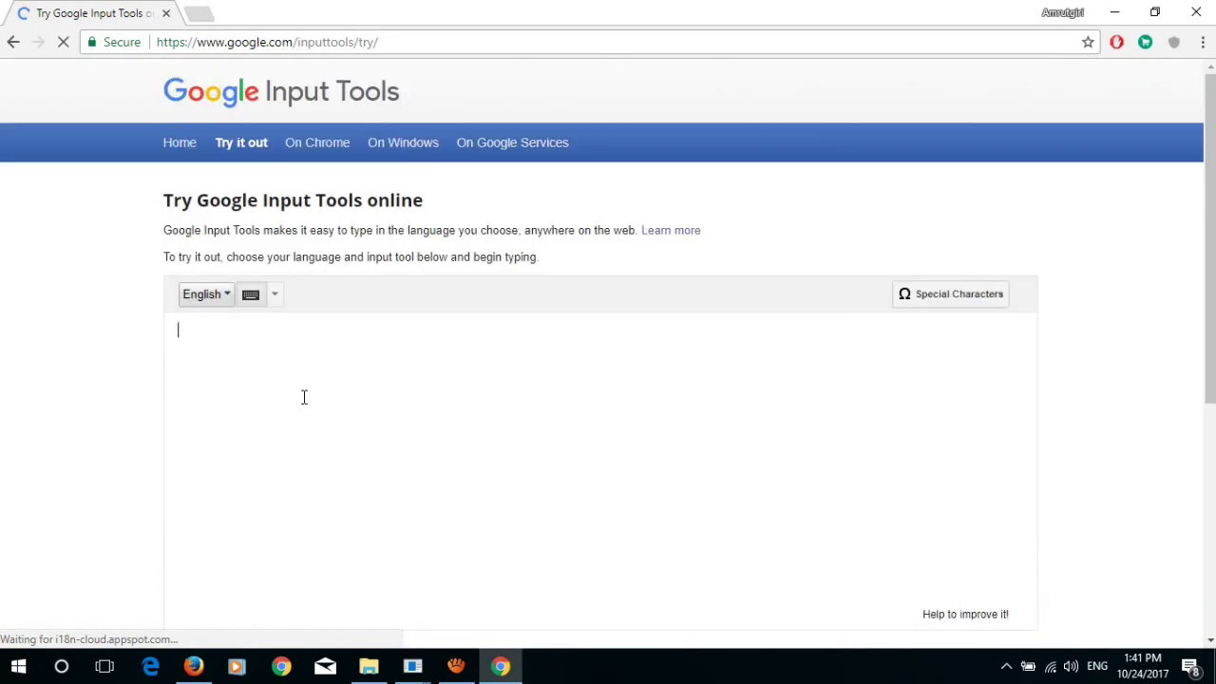
pyautogui.scroll(-5, 1032, 507)
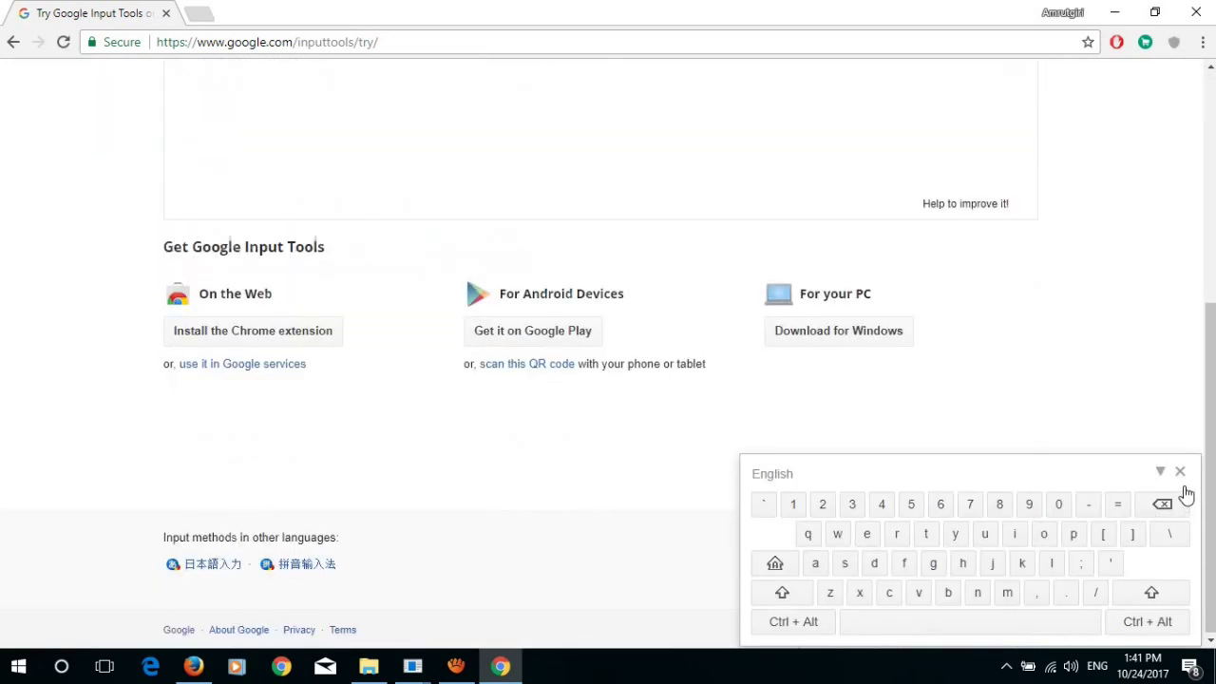
pyautogui.click(1180, 473)
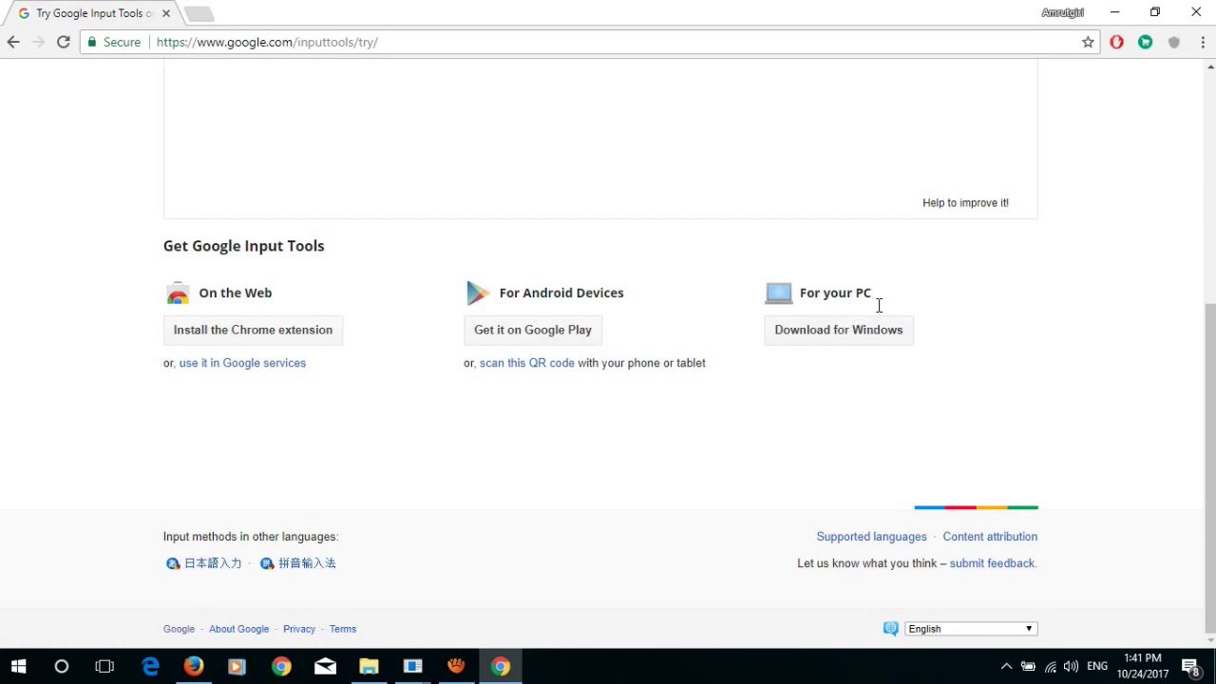
pyautogui.click(819, 336)
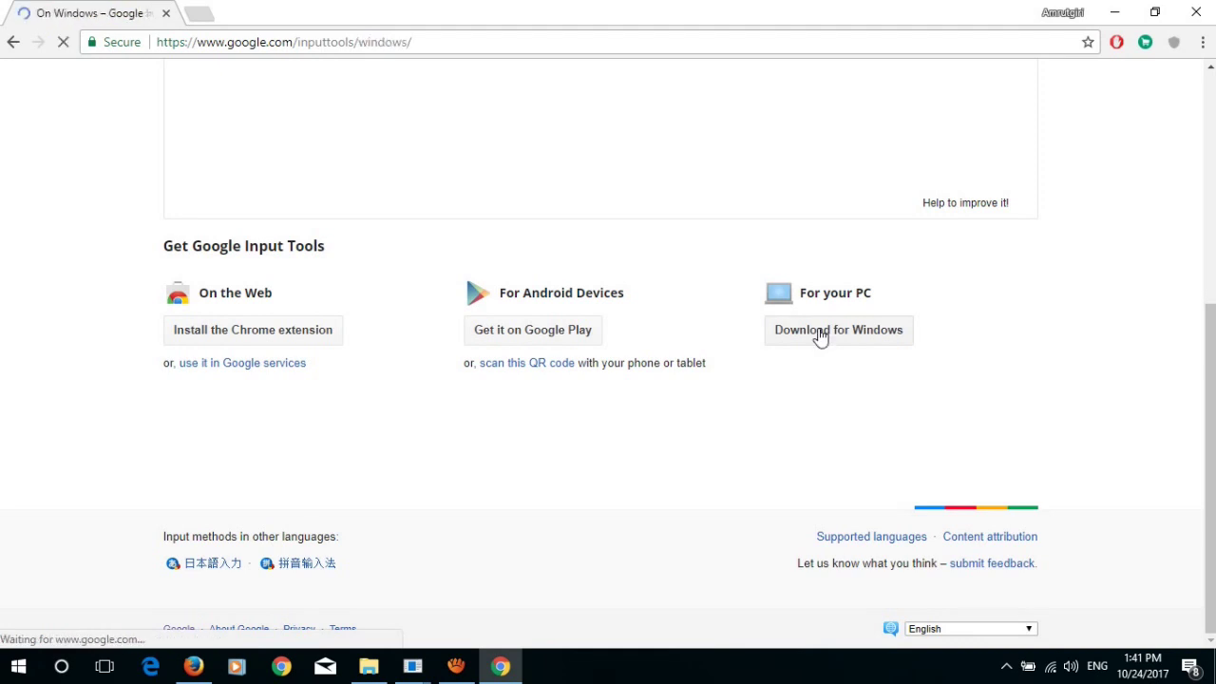
# Tick only Gujarati as the input language, unticking Hindi, and accept the terms of service
pyautogui.scroll(-1, 722, 382)
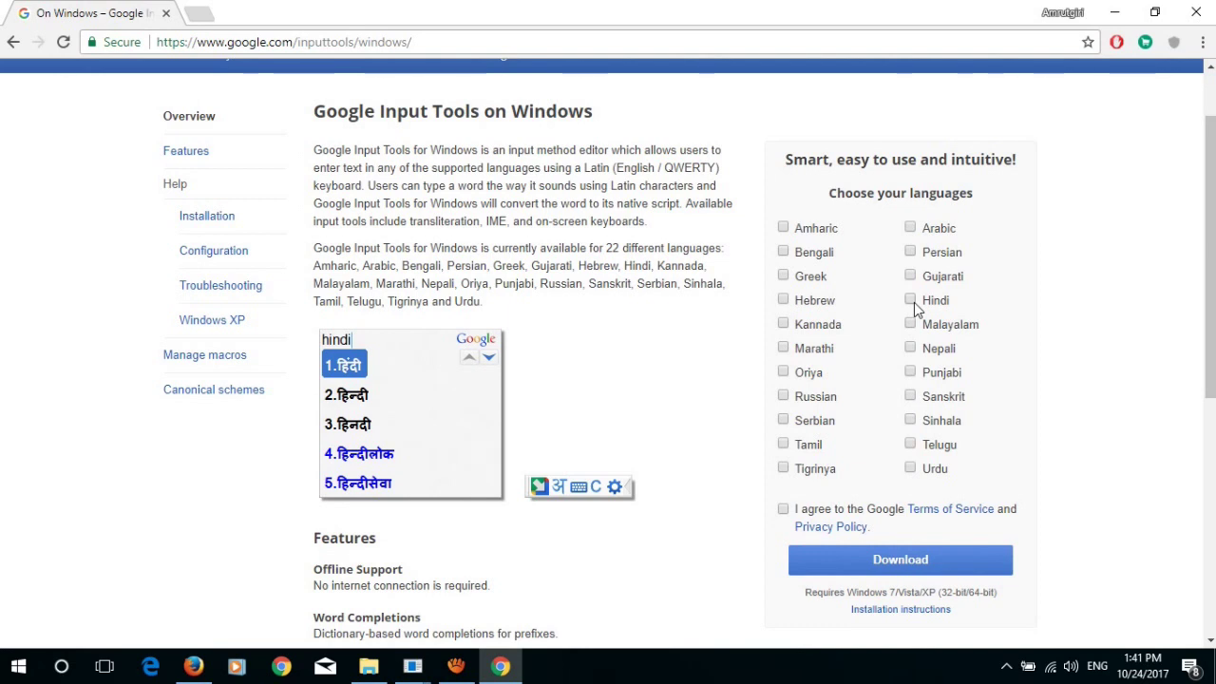
pyautogui.click(912, 303)
pyautogui.click(911, 279)
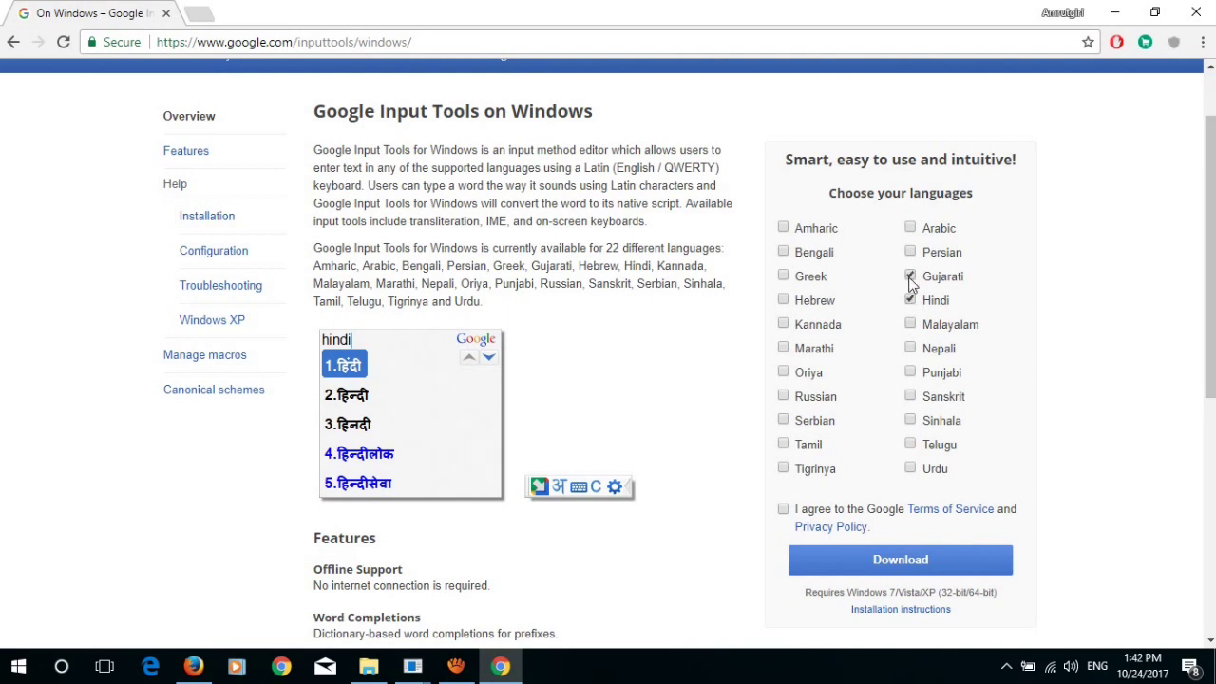
pyautogui.click(910, 303)
pyautogui.click(784, 510)
pyautogui.scroll(-3, 913, 465)
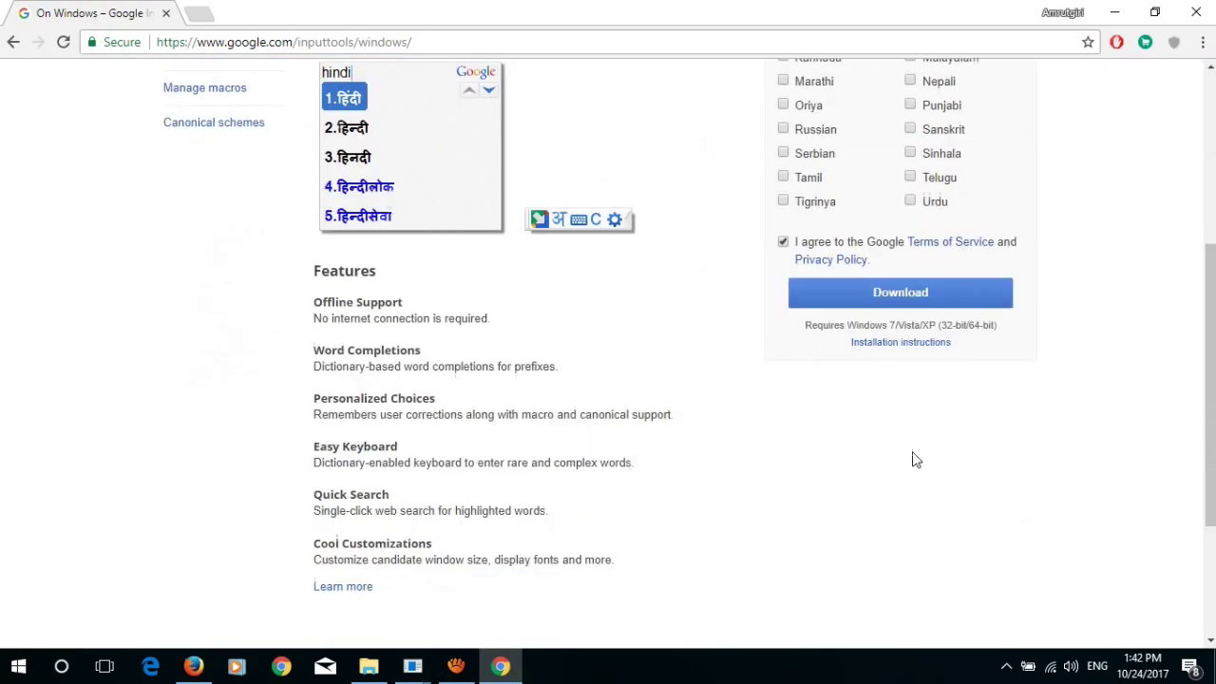
# Download InputToolsSetup.exe and run it past the Security Warning
pyautogui.click(908, 292)
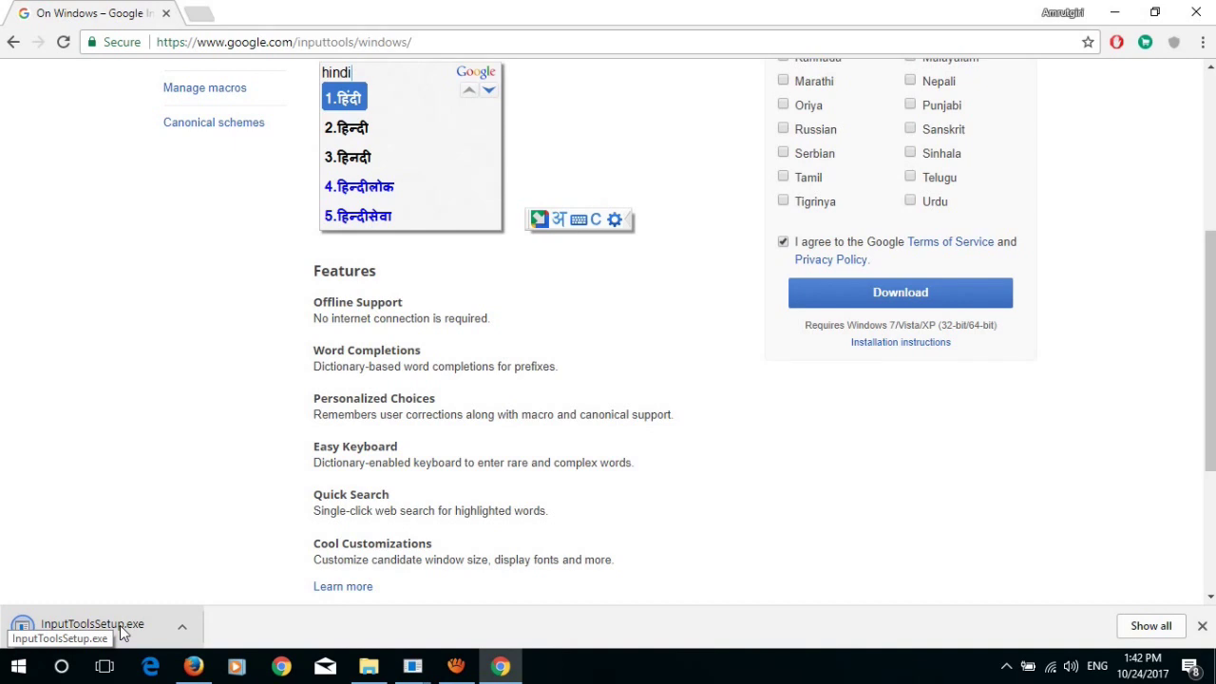
pyautogui.click(122, 627)
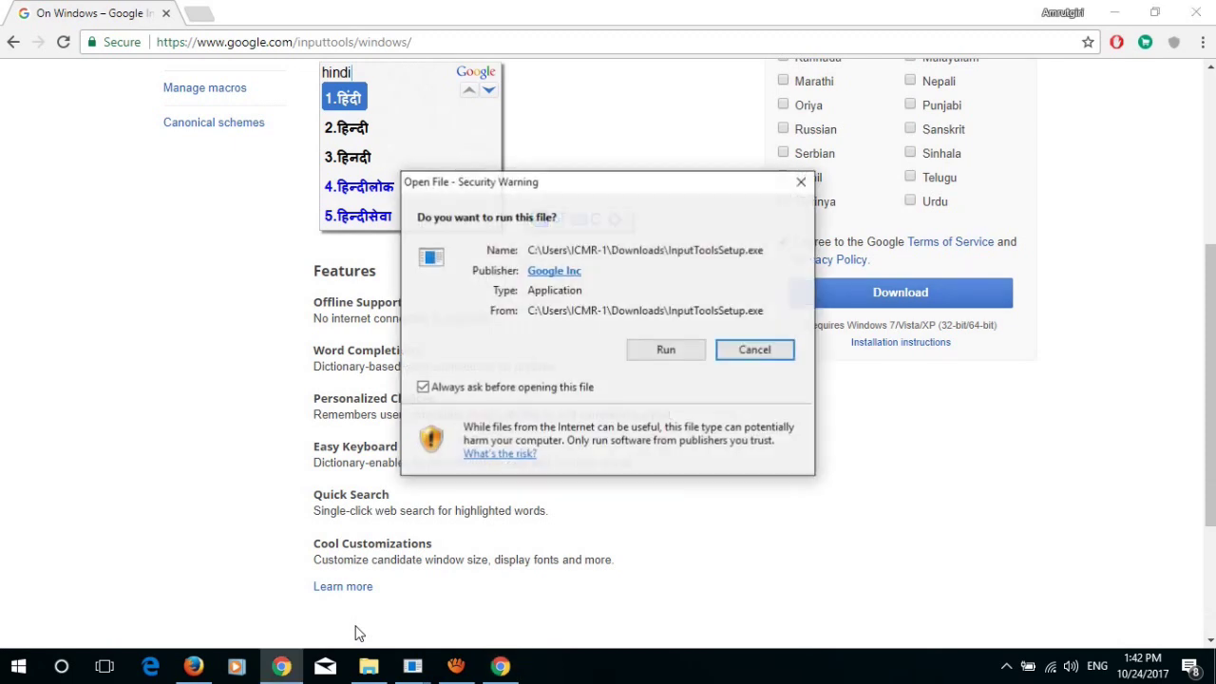
pyautogui.click(667, 351)
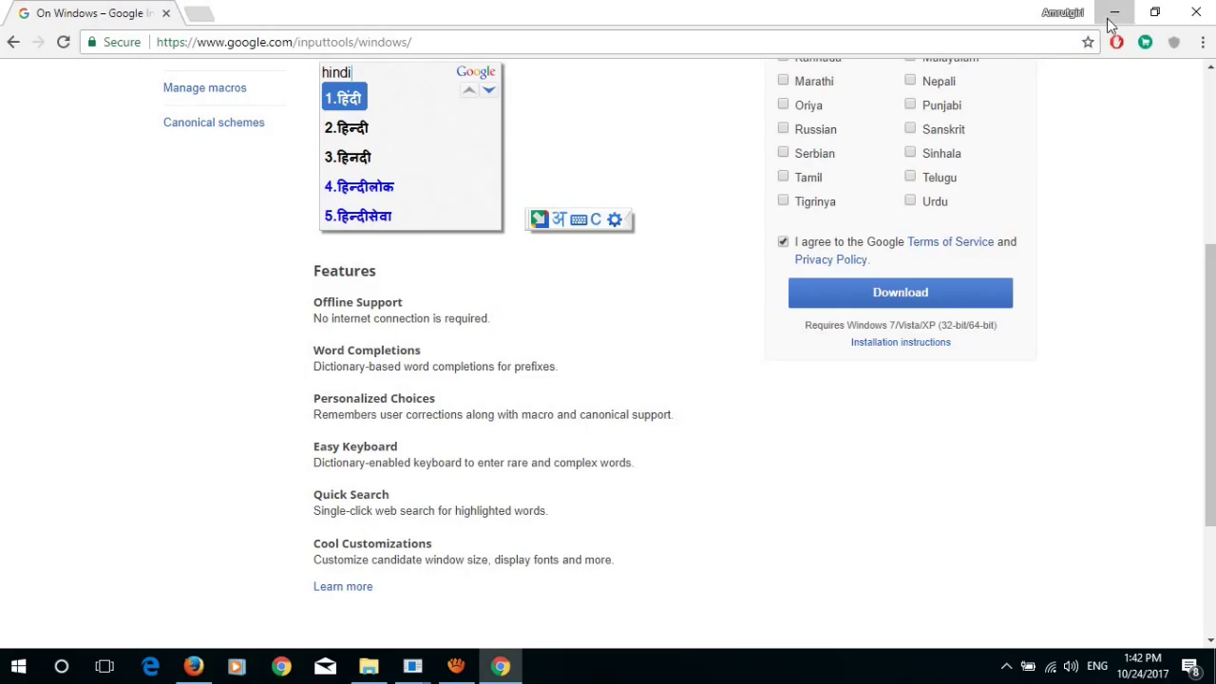
# Minimize Chrome to reveal the installer, then show the taskbar's input language list
pyautogui.click(1112, 15)
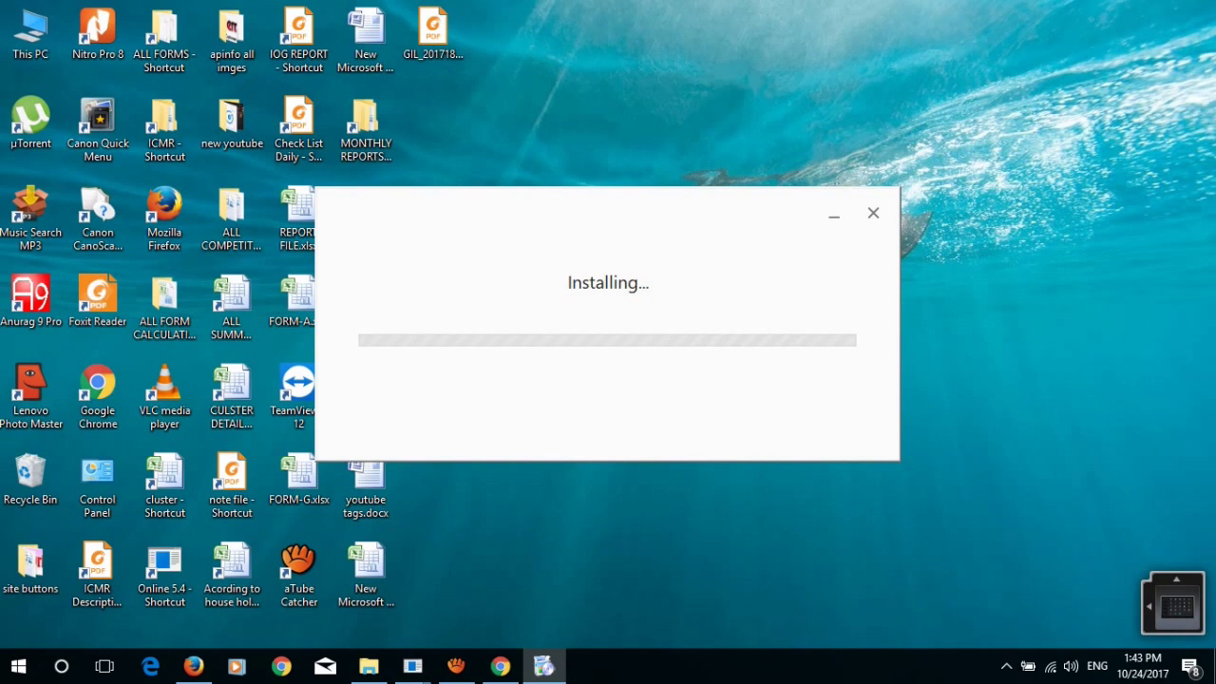
pyautogui.click(1098, 665)
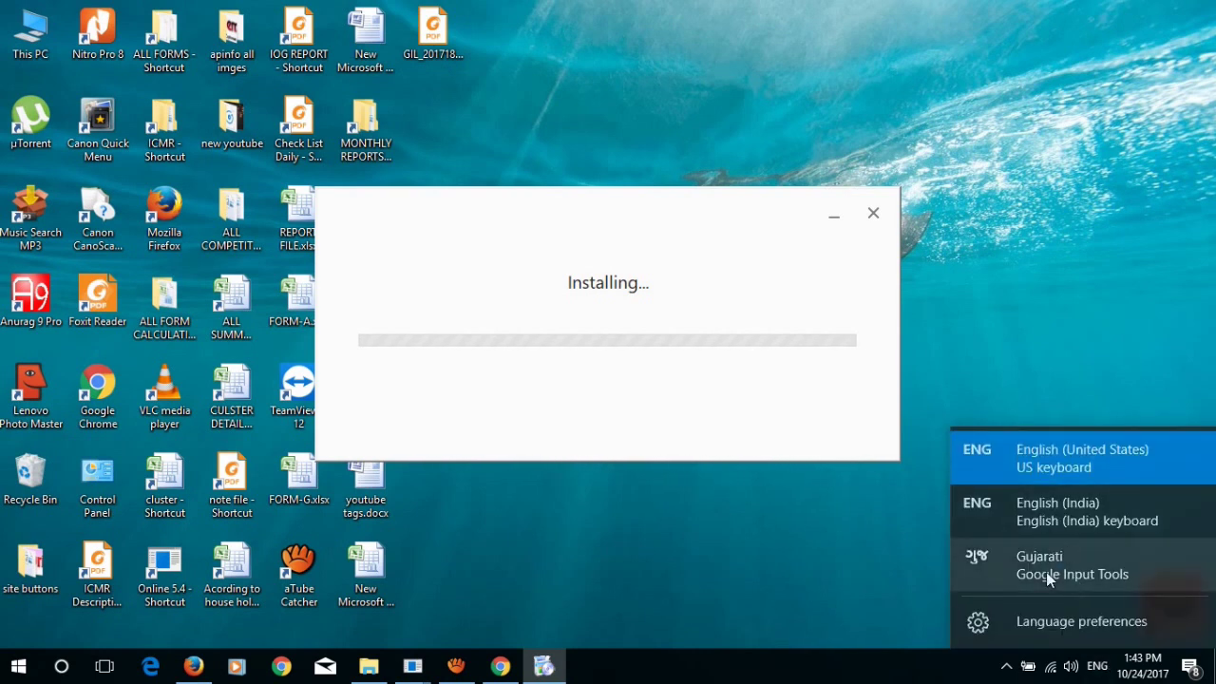
# Close the language list and return to Chrome's Input Tools Windows page, selecting its address
pyautogui.click(822, 525)
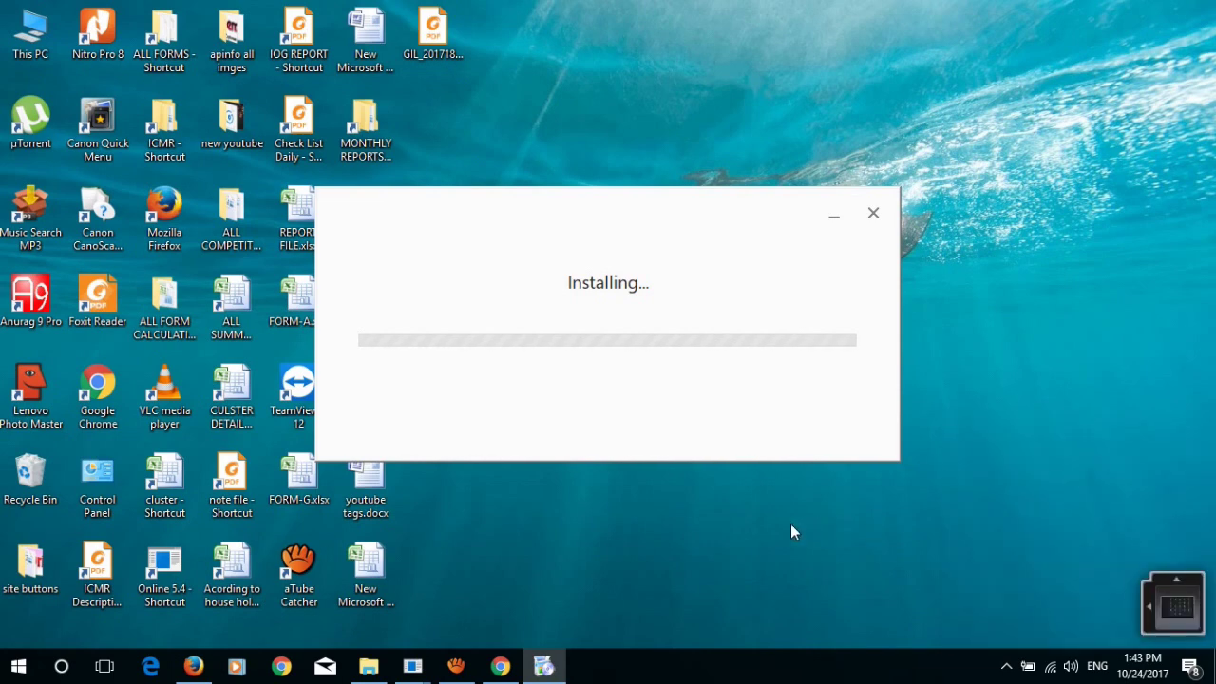
pyautogui.click(500, 665)
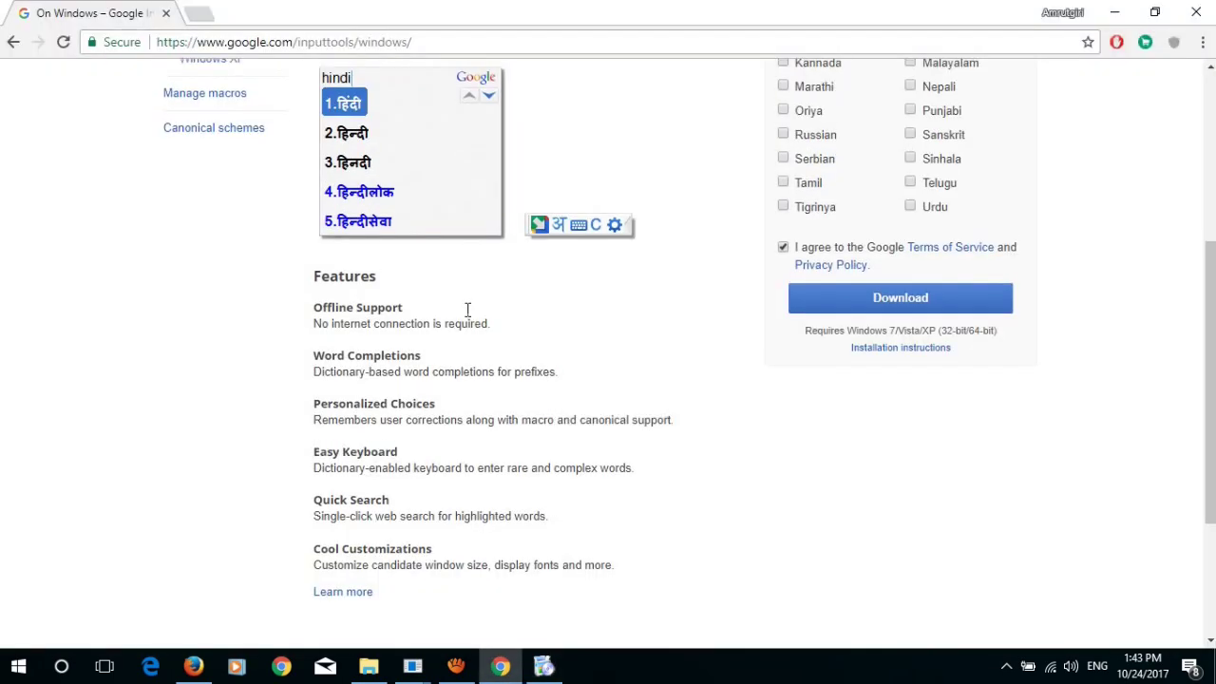
pyautogui.scroll(4, 468, 310)
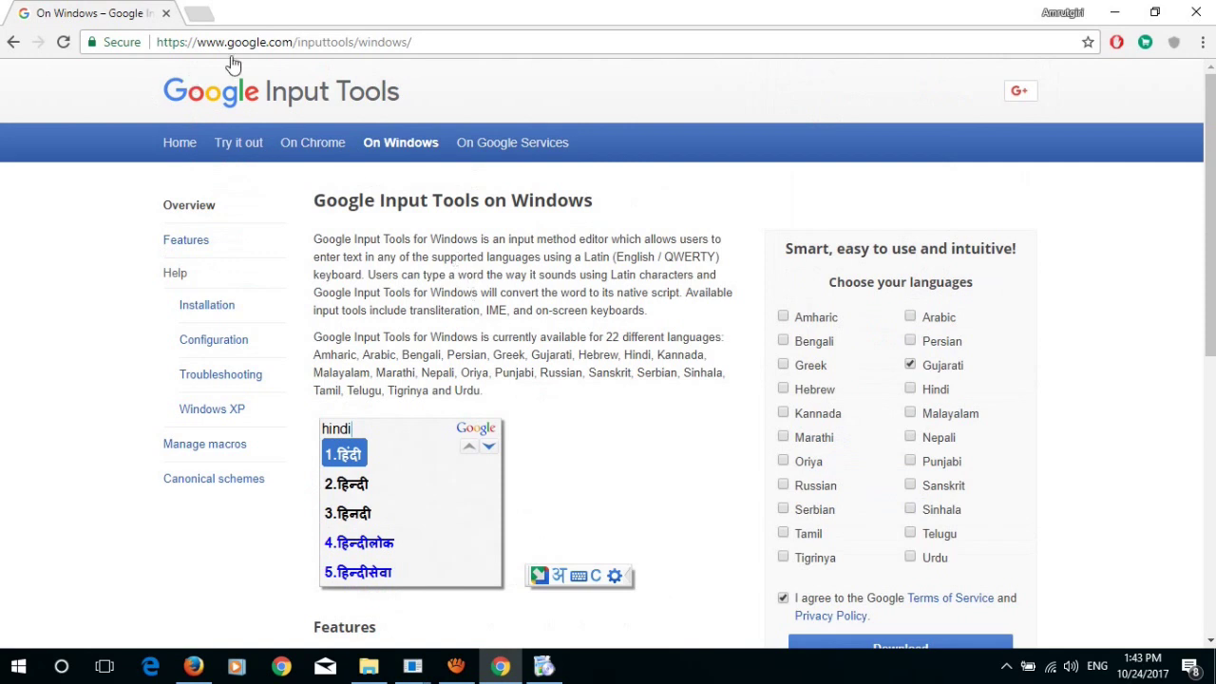
pyautogui.click(270, 46)
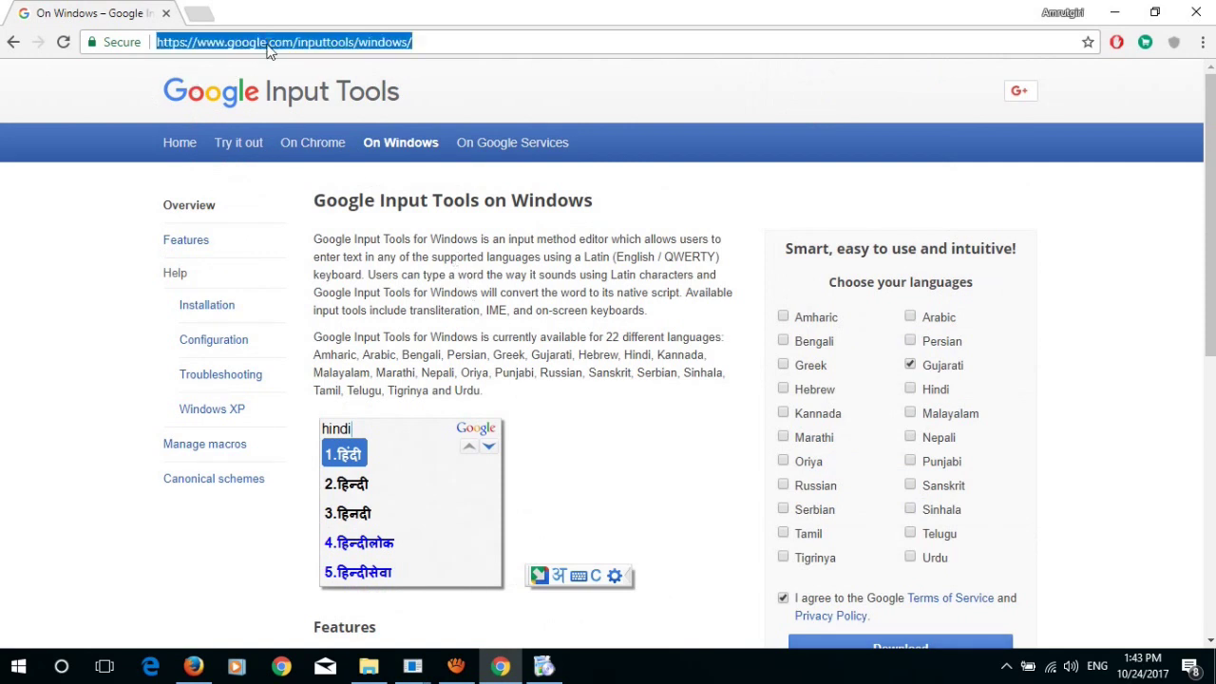